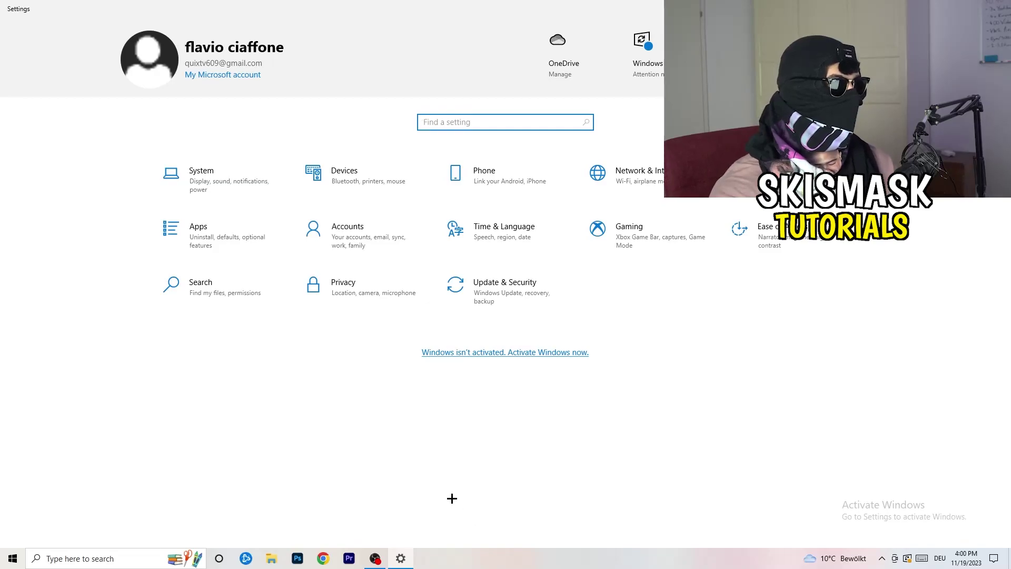
Review the Xbox Game Bar, Captures and Game Mode pages of the Gaming settings, including the maximum recording length options
click(650, 242)
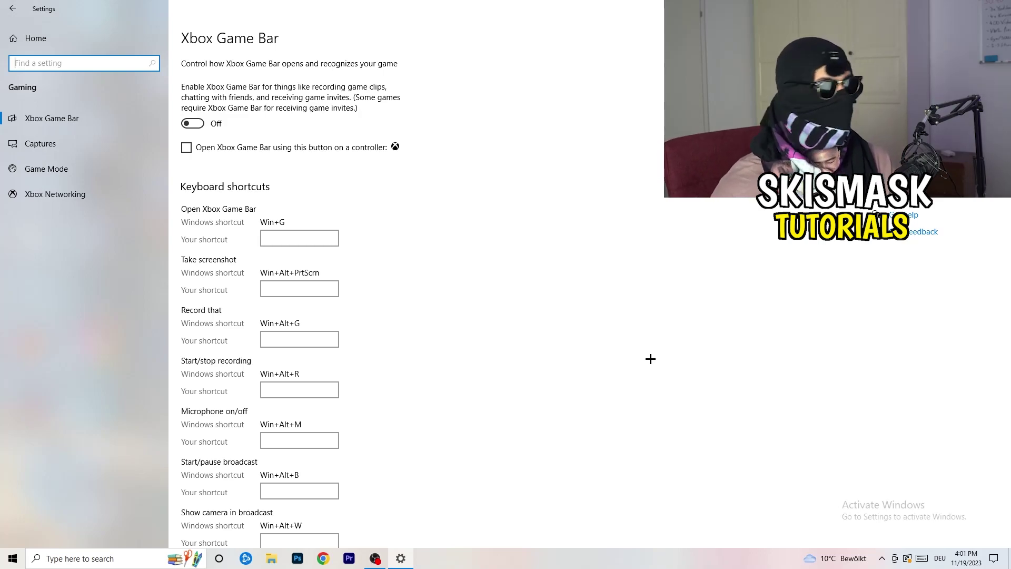
click(83, 146)
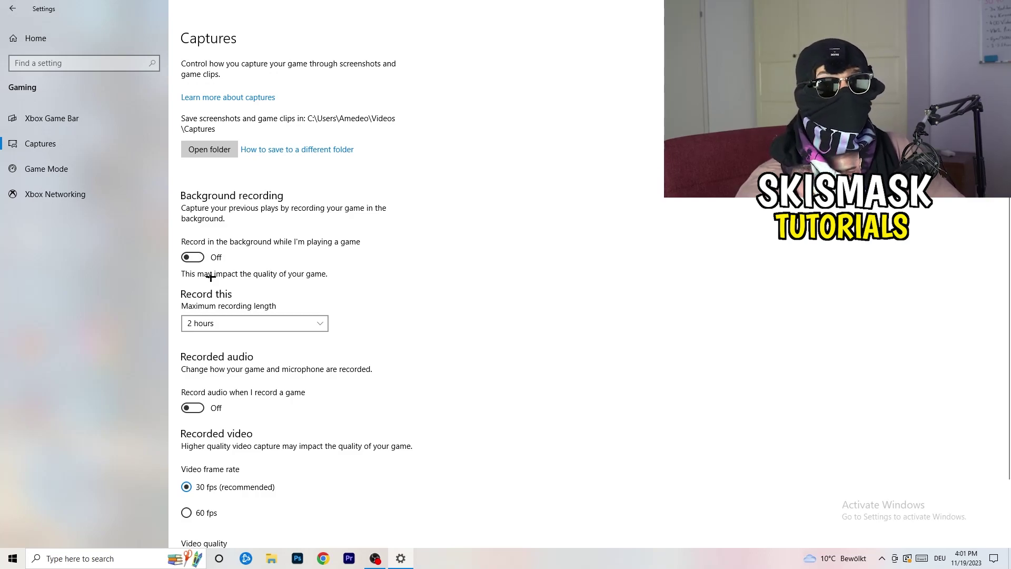
click(246, 325)
click(560, 318)
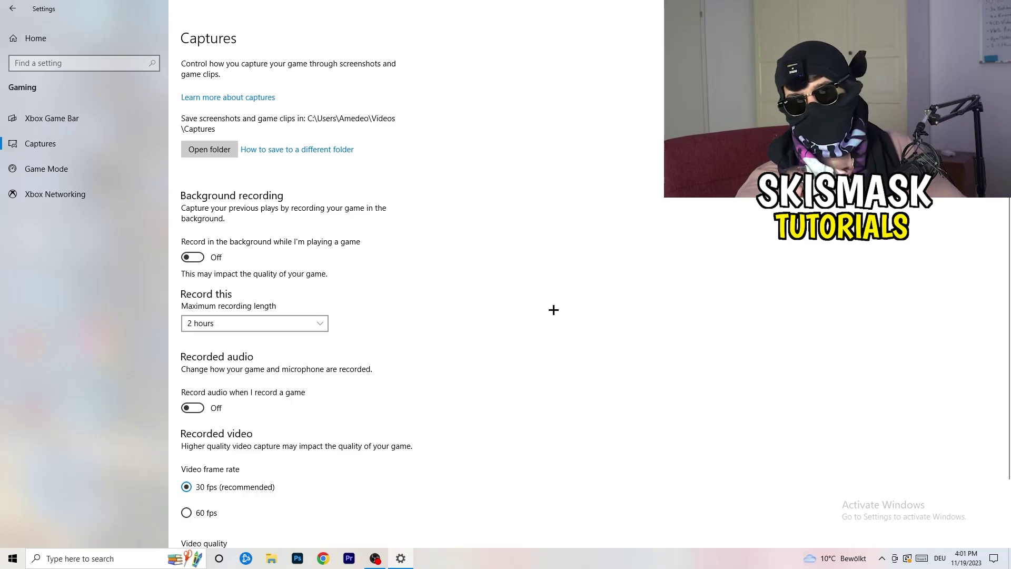
click(303, 322)
click(647, 263)
scroll(289, 459, down, 2)
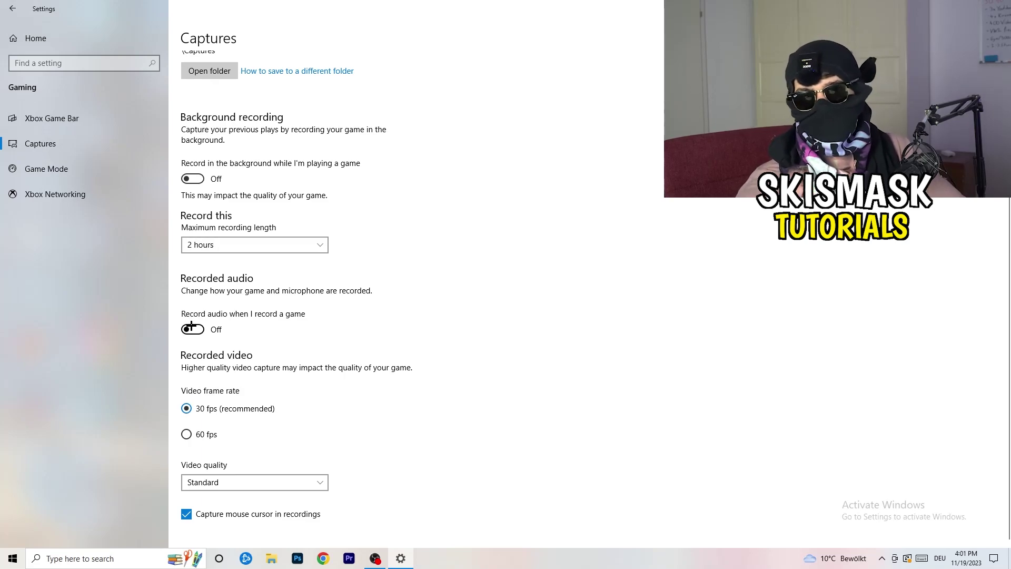
click(71, 167)
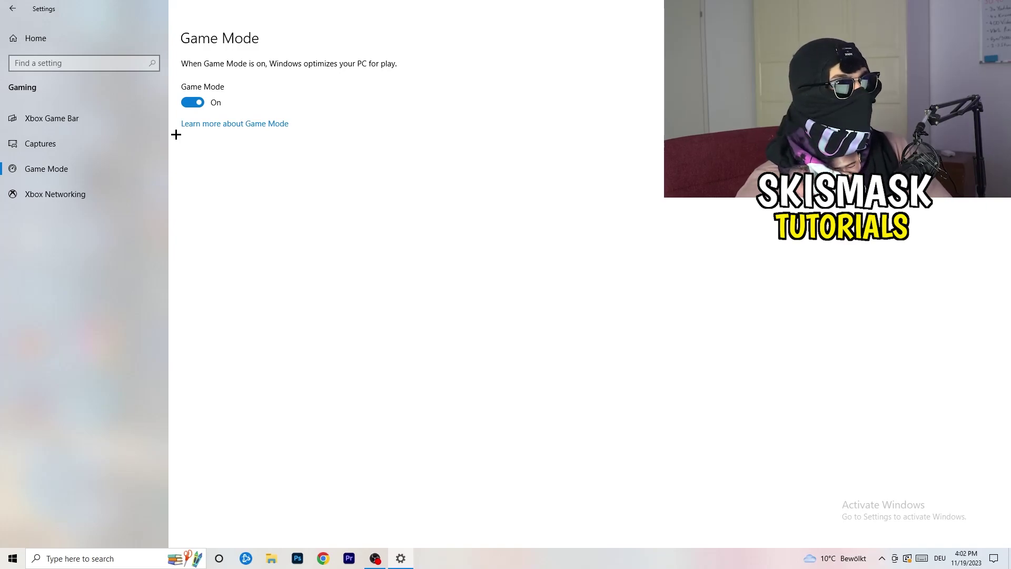
Close Settings and open Task Manager in a maximized window
click(999, 7)
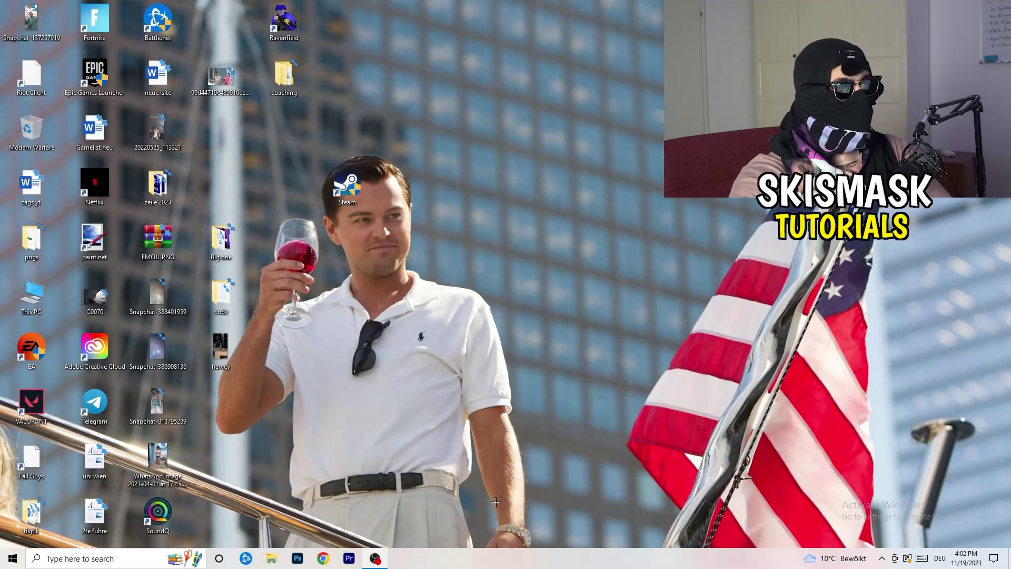
drag(491, 554, 354, 491)
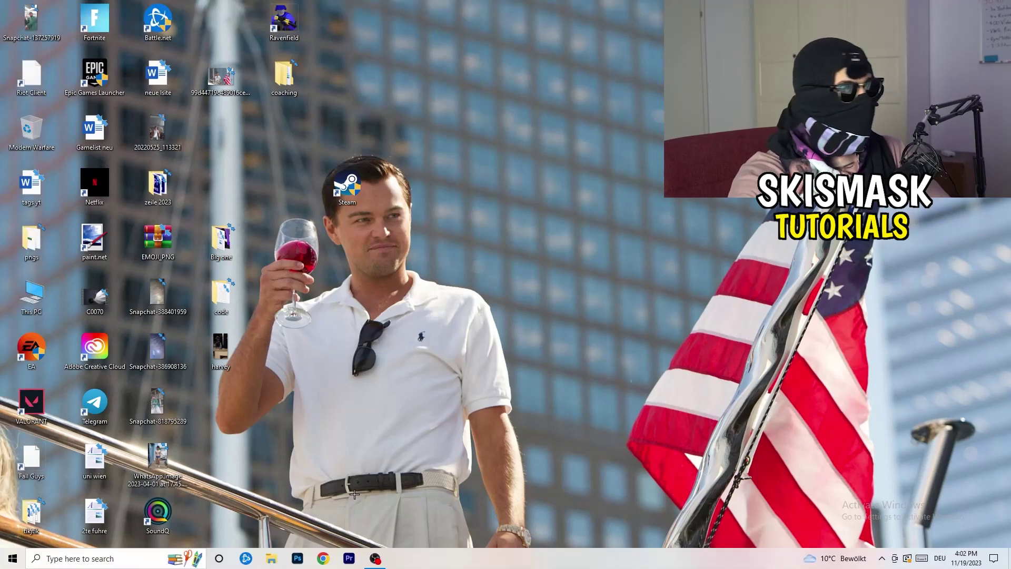
right_click(493, 564)
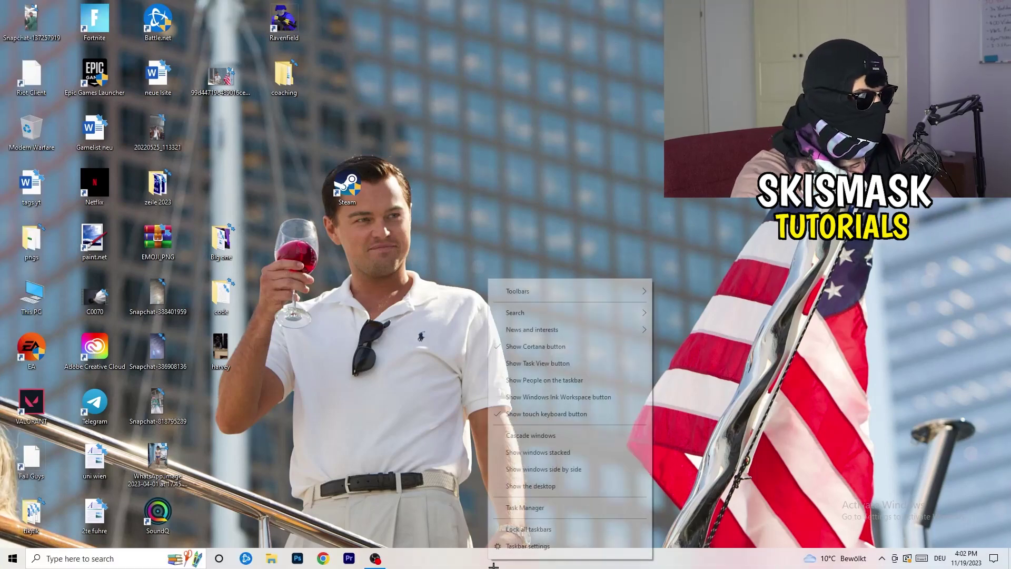
click(543, 509)
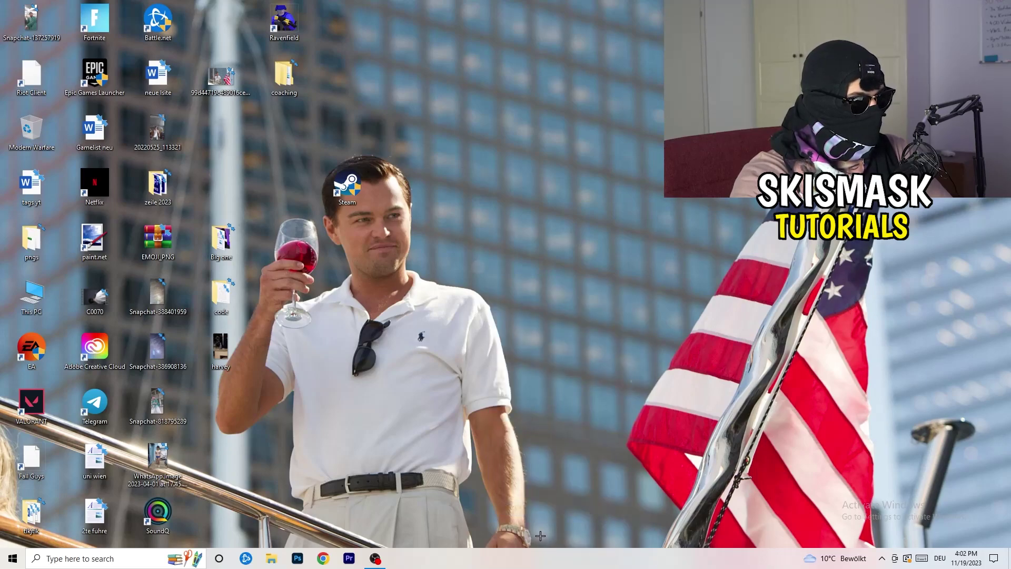
click(584, 27)
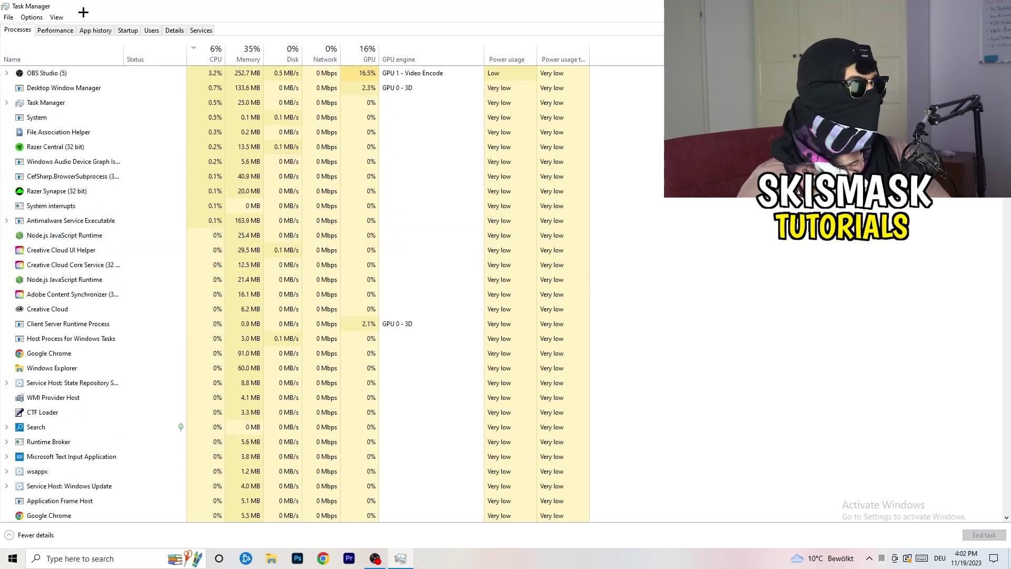
Sort the running processes by GPU usage, check the actions available for OBS Studio, and sort by CPU usage
click(365, 53)
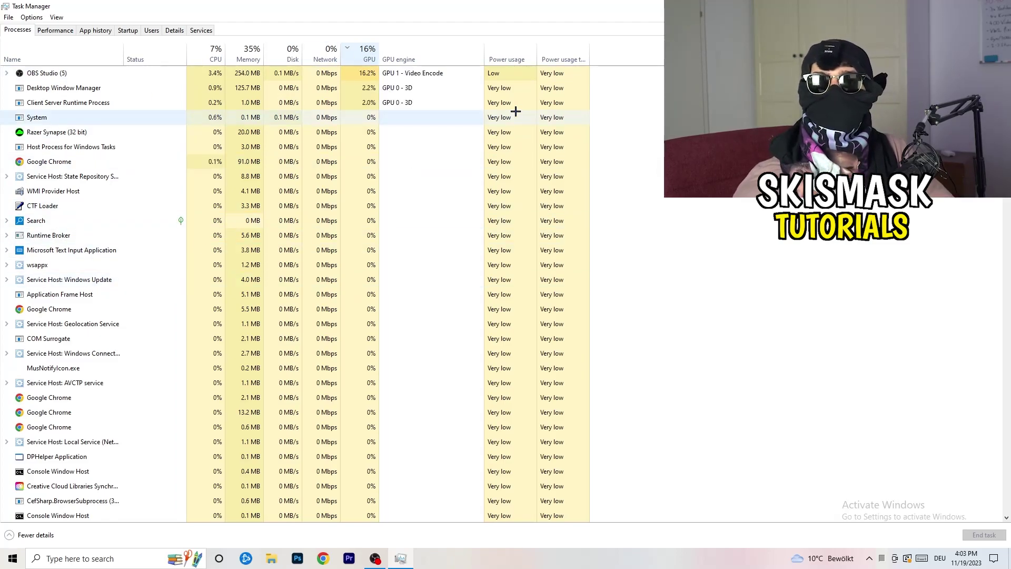
right_click(366, 74)
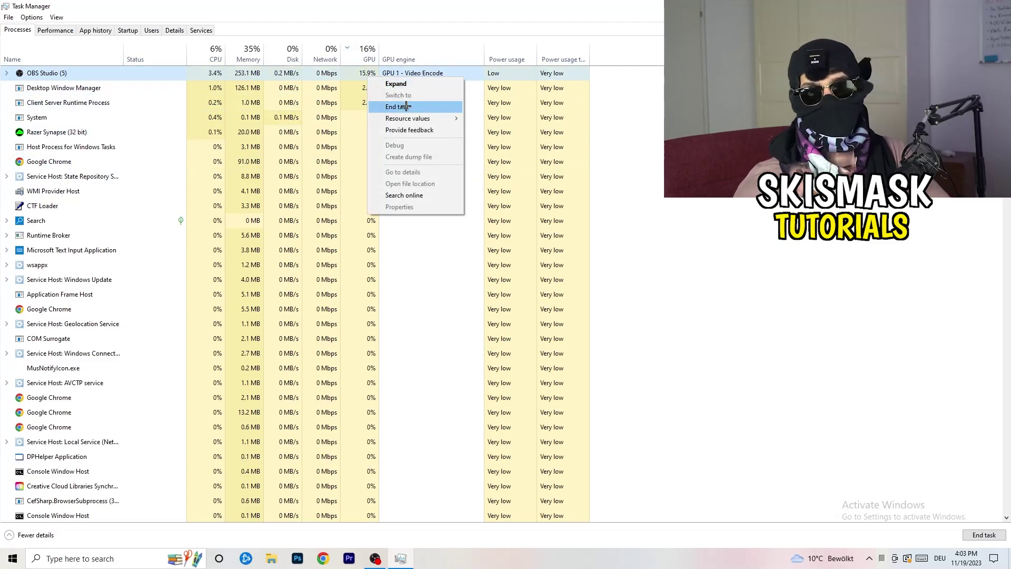
click(653, 127)
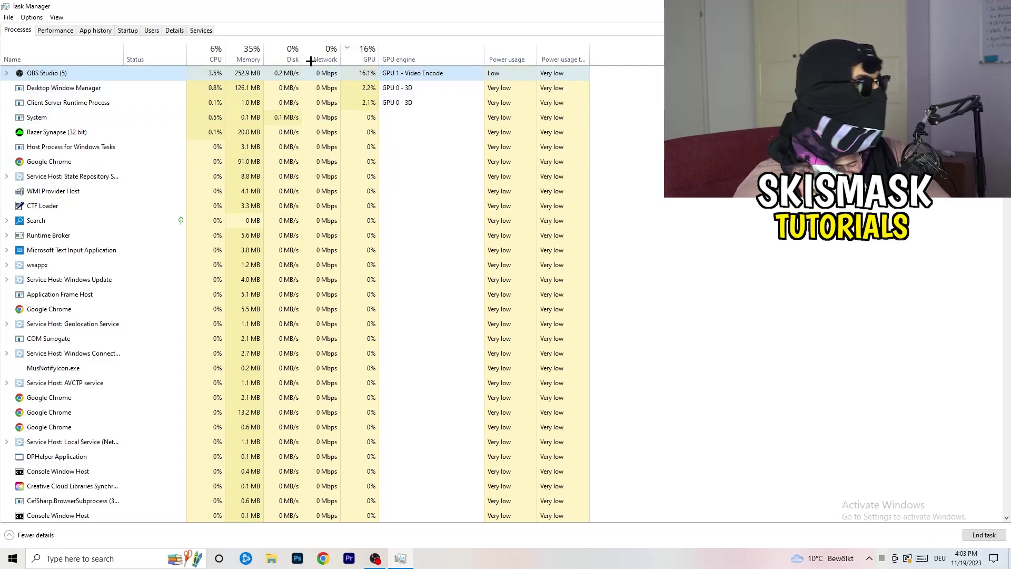
click(211, 52)
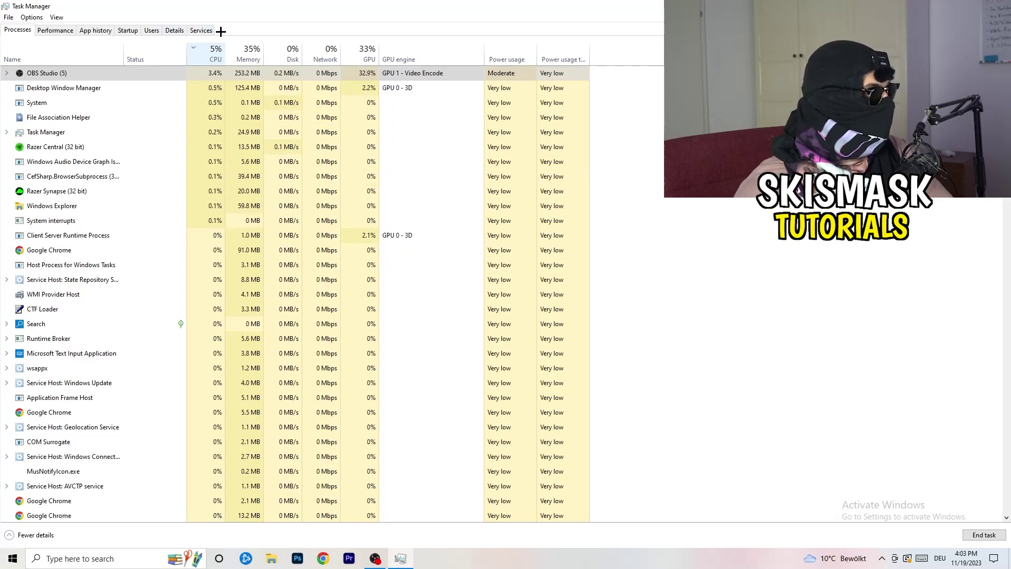
Find a Creative Cloud UI Helper process in the detailed process list and view its priority options
click(175, 29)
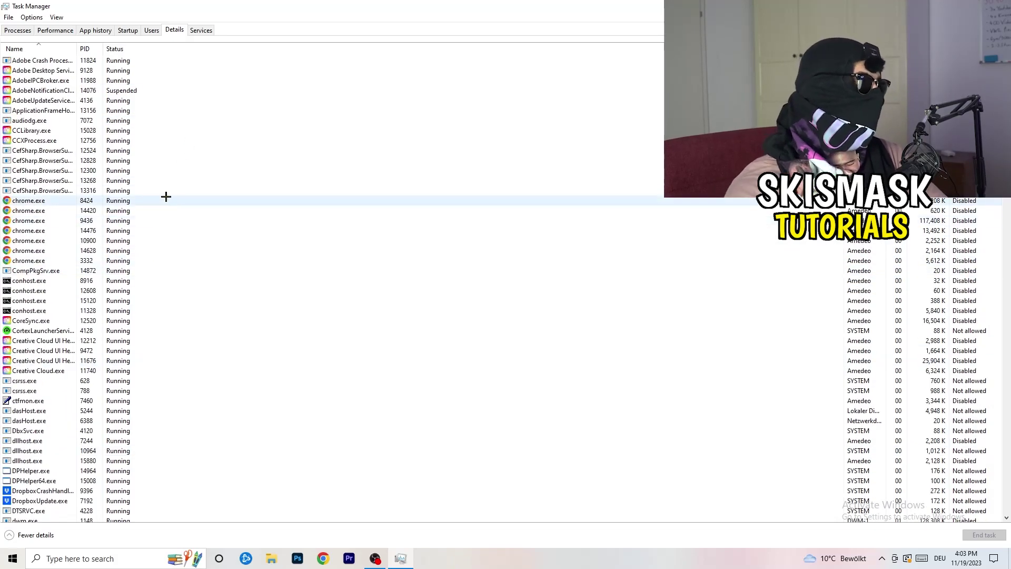
scroll(59, 290, down, 3)
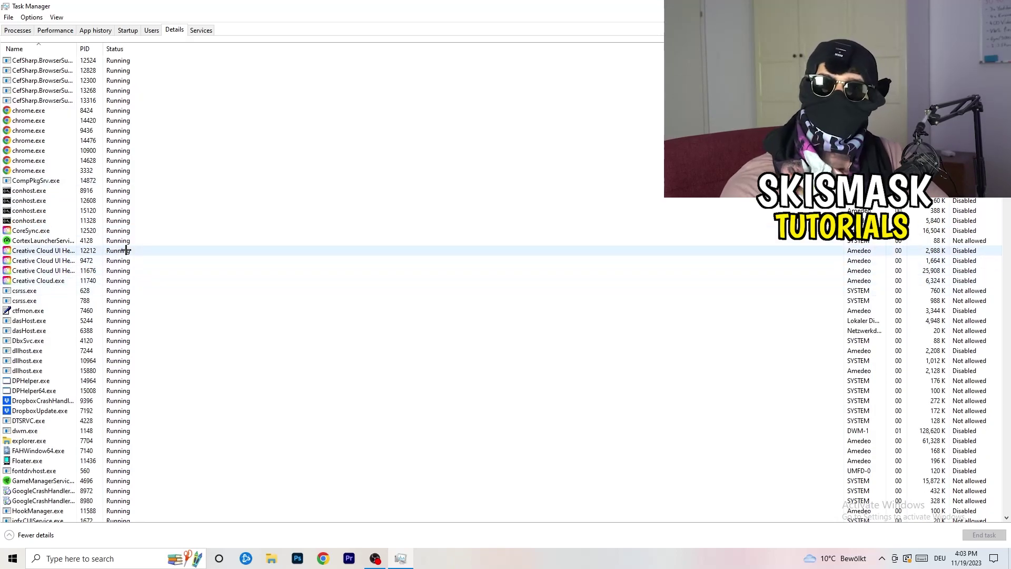
right_click(42, 270)
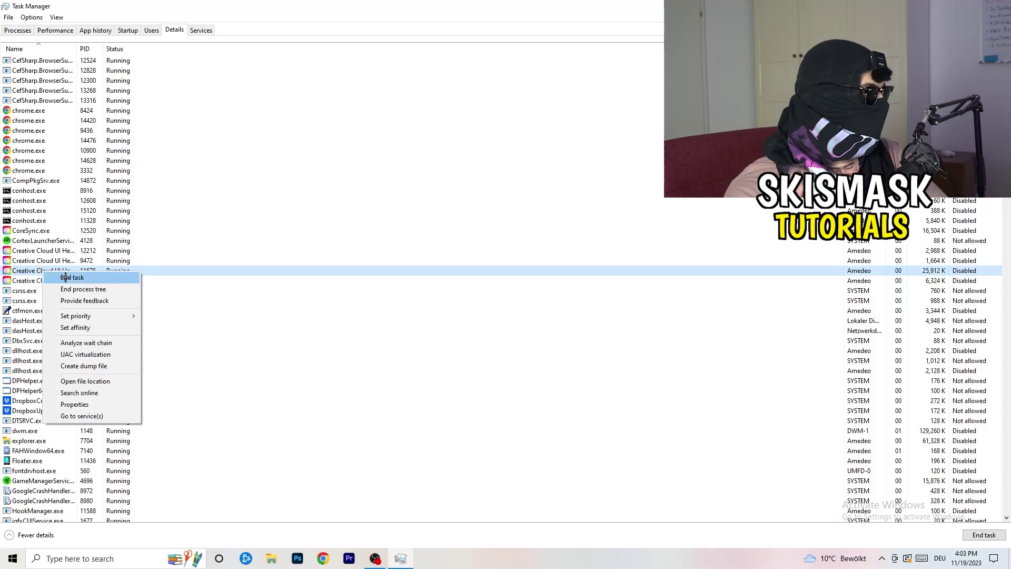
mouse_move(85, 316)
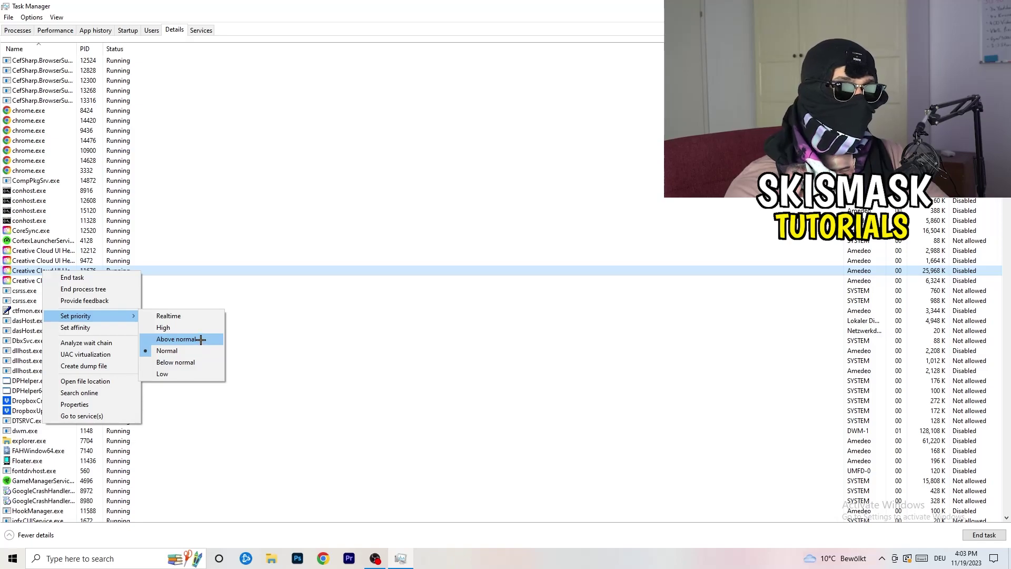
Review the startup apps, check the actions available for DT_Startup without changing it, and close Task Manager
click(132, 31)
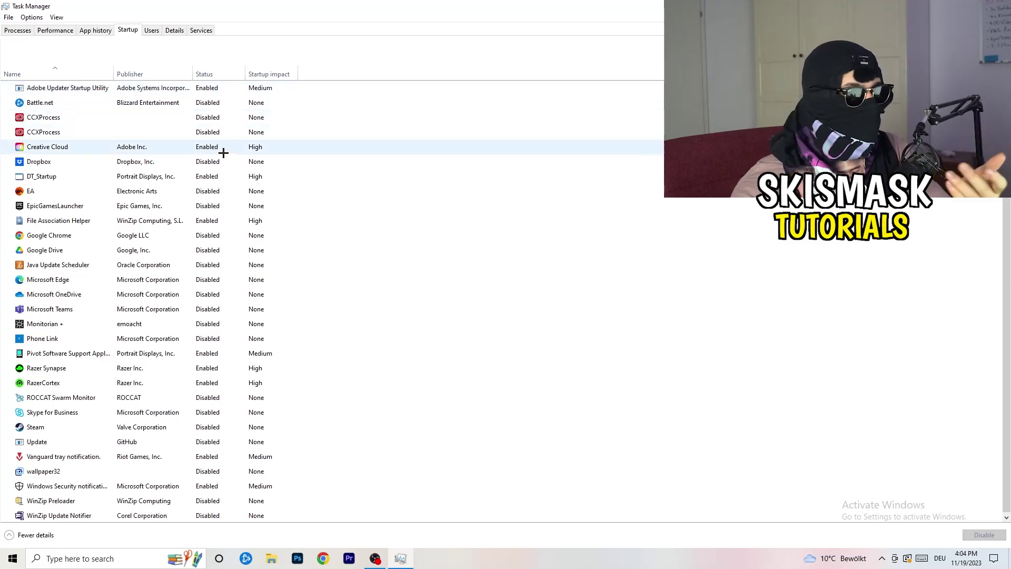
right_click(230, 174)
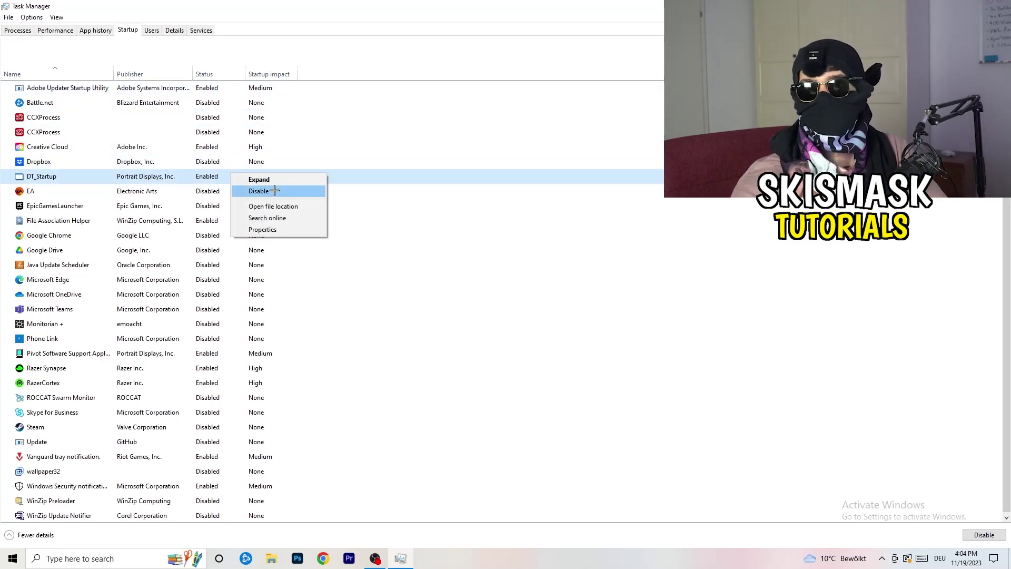
key(Escape)
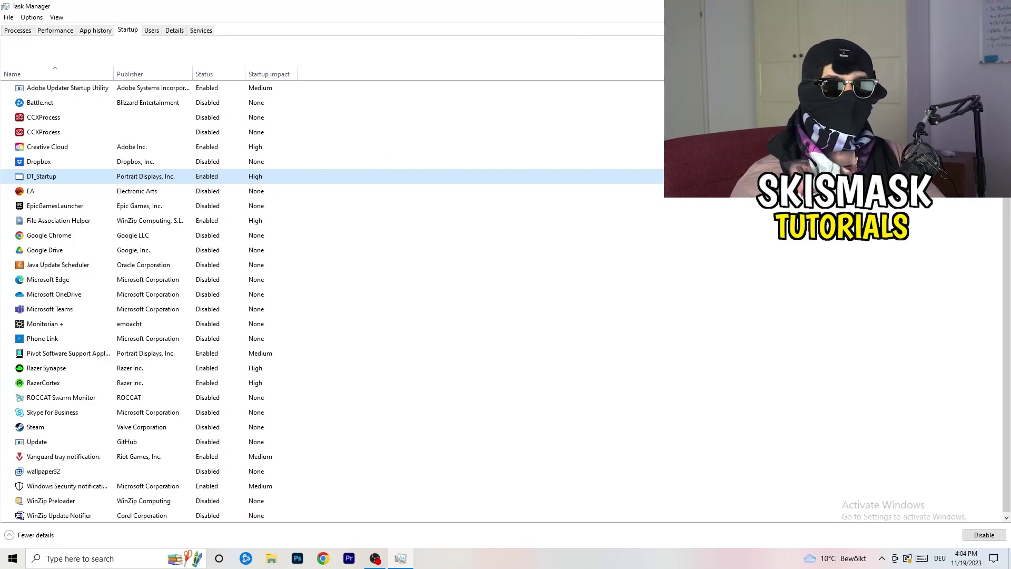
key(alt+F4)
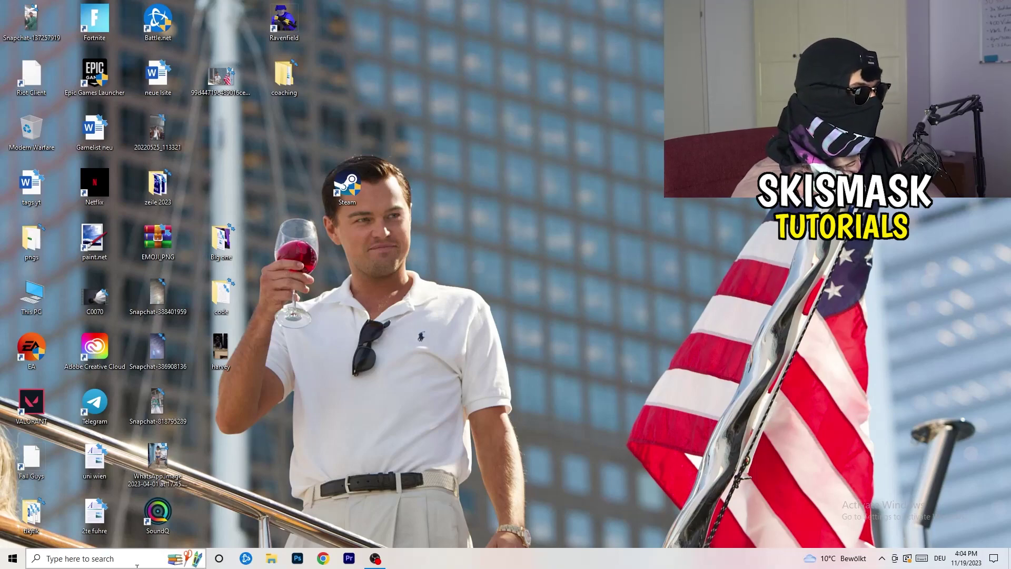
Open the system's Display settings and review the text and app scaling options and the remaining layout settings
click(9, 561)
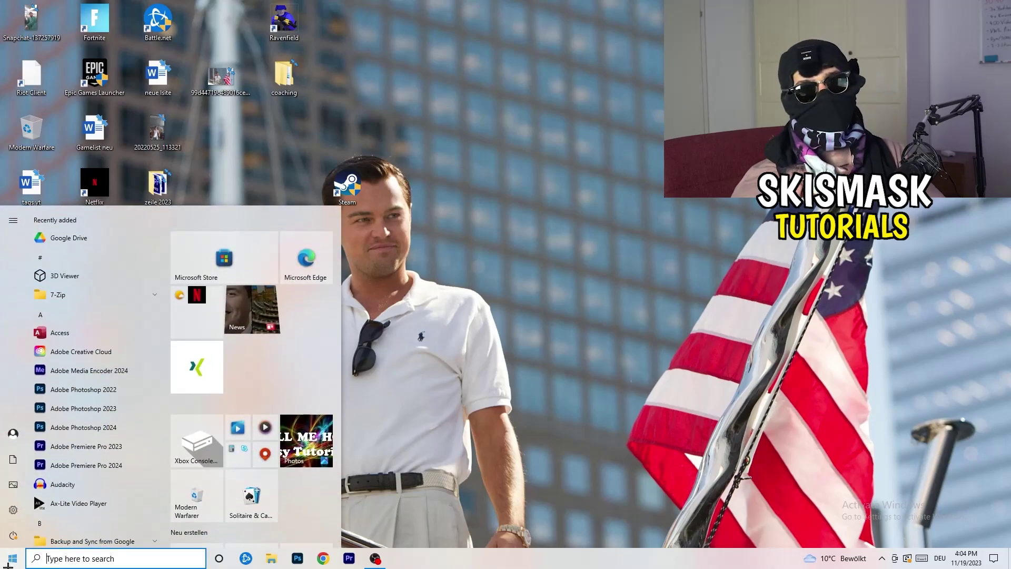
click(10, 516)
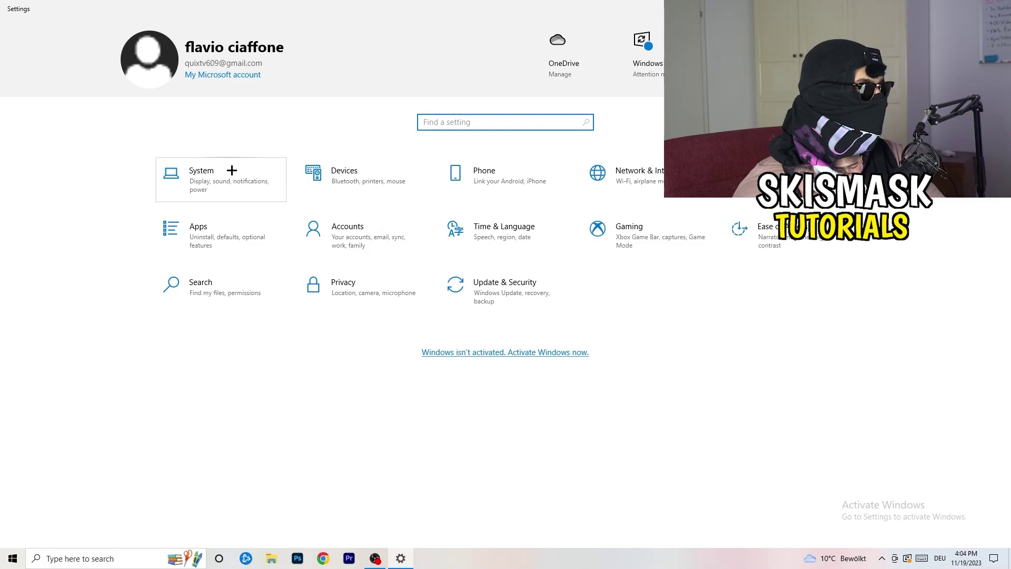
click(238, 170)
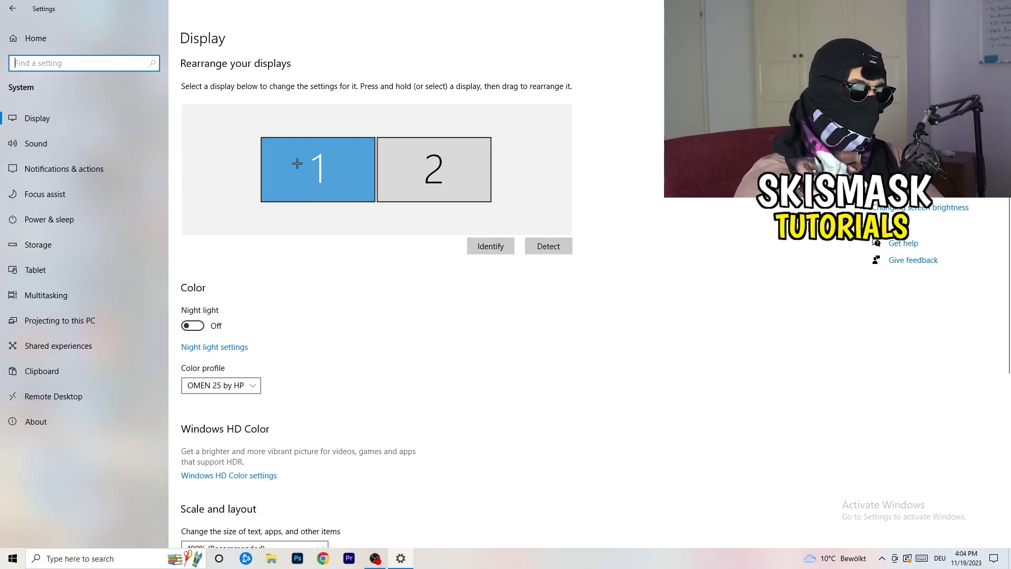
scroll(367, 192, down, 4)
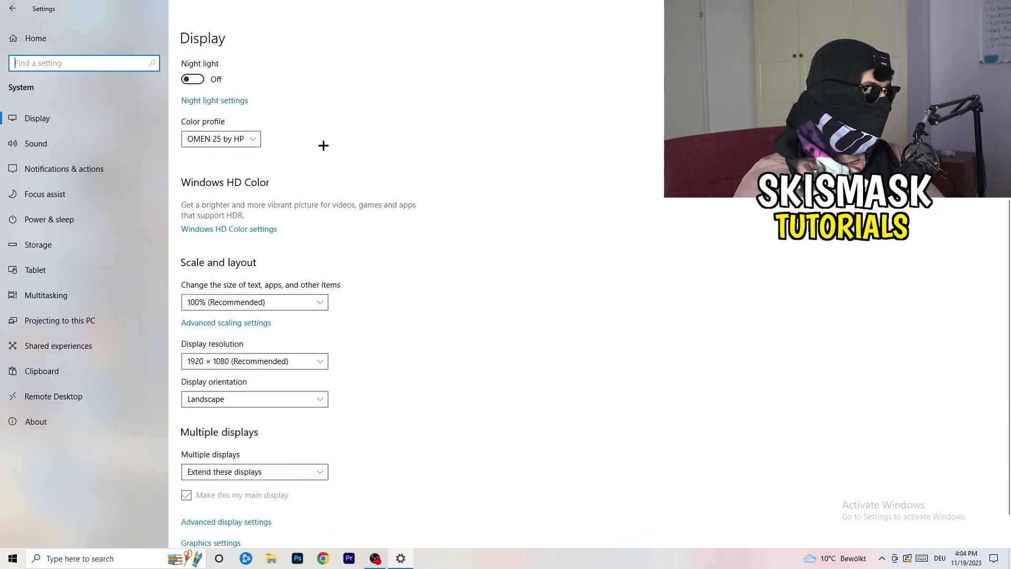
click(285, 302)
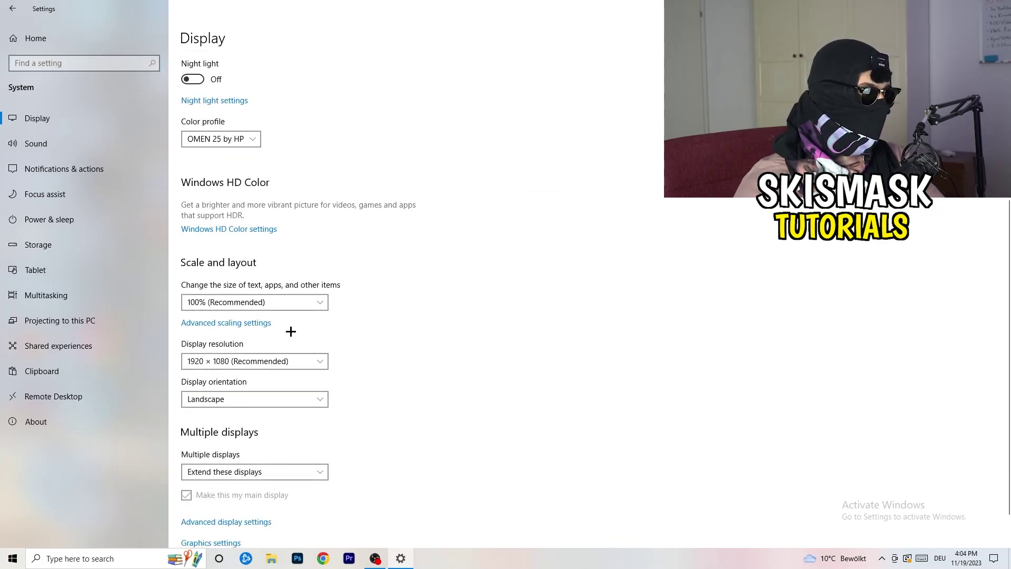
click(541, 284)
scroll(431, 290, down, 1)
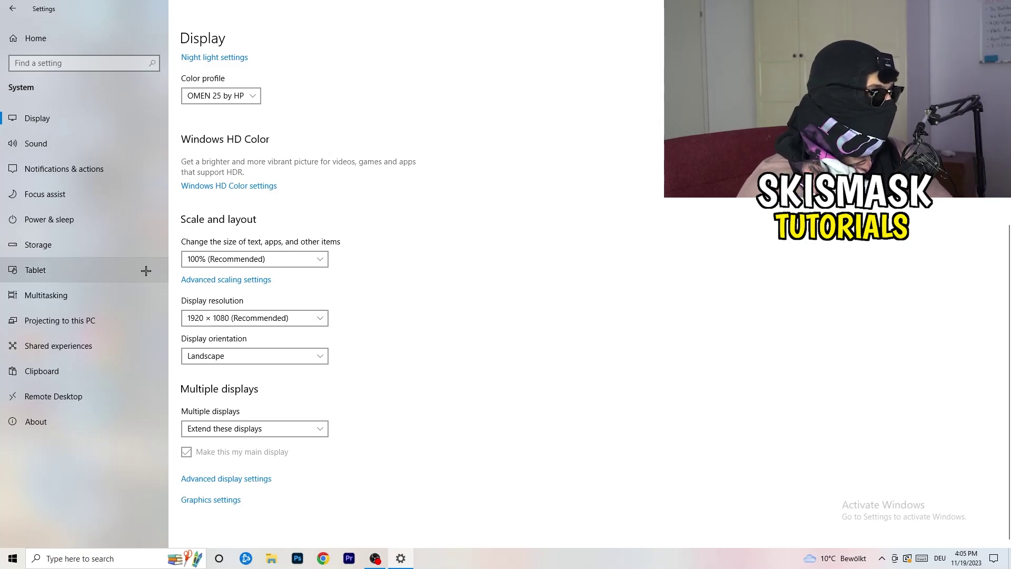
Open the additional power settings, review the preferred and additional power plans, and close Power Options
click(79, 222)
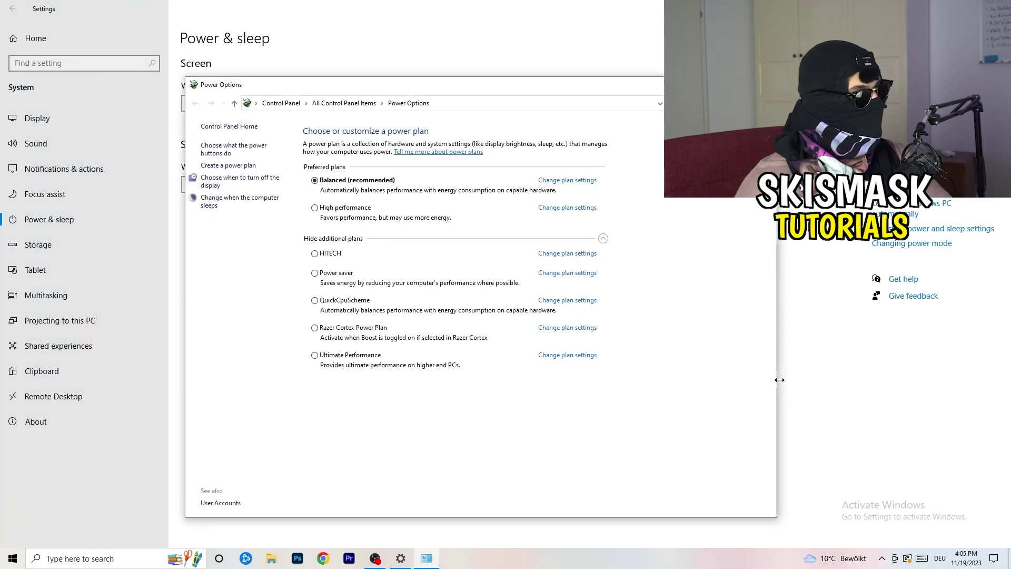
click(603, 238)
click(602, 238)
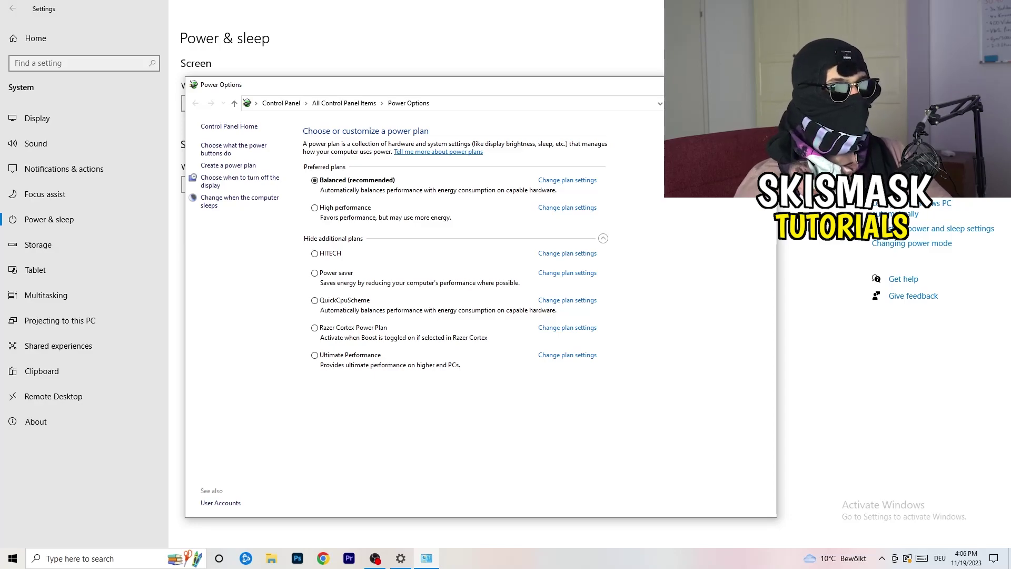
click(764, 84)
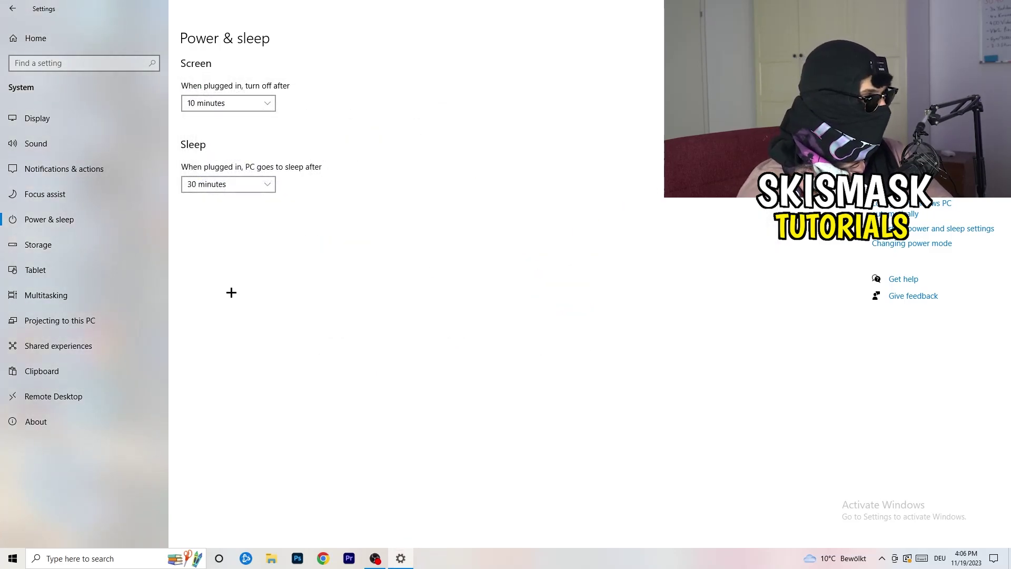
Open the Storage Sense configuration and enable deleting temporary files that apps aren't using
click(70, 252)
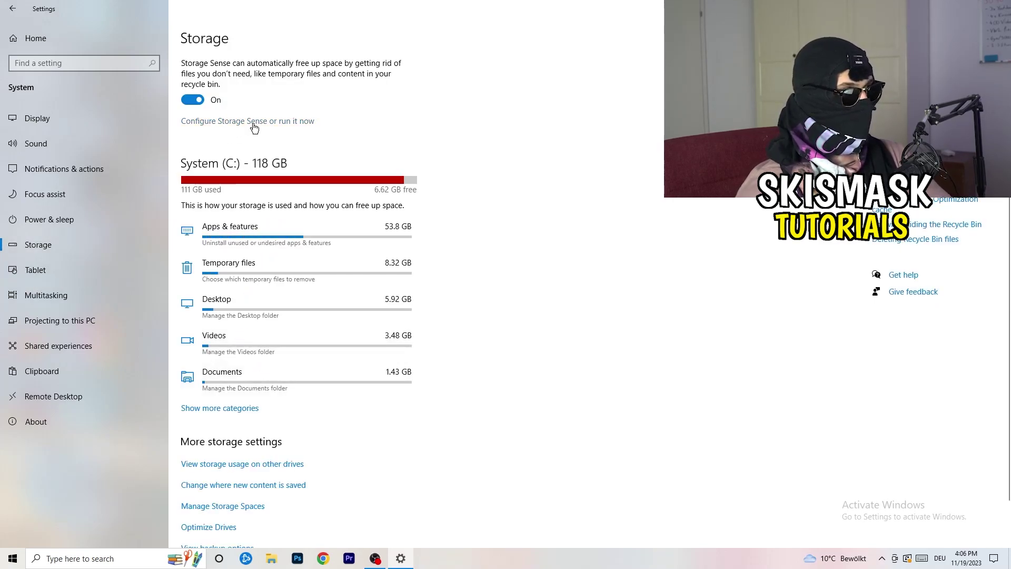
click(253, 125)
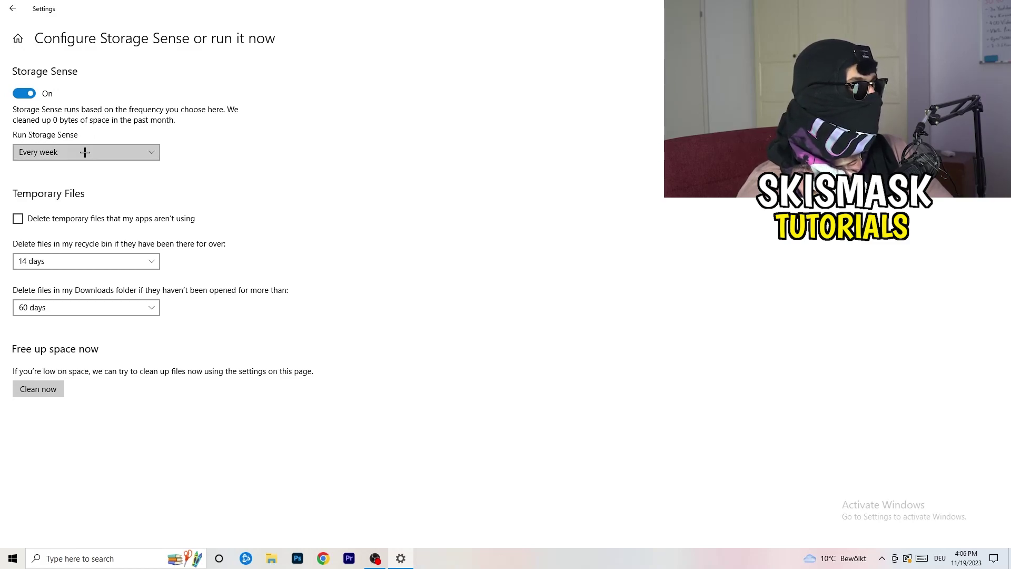
click(61, 220)
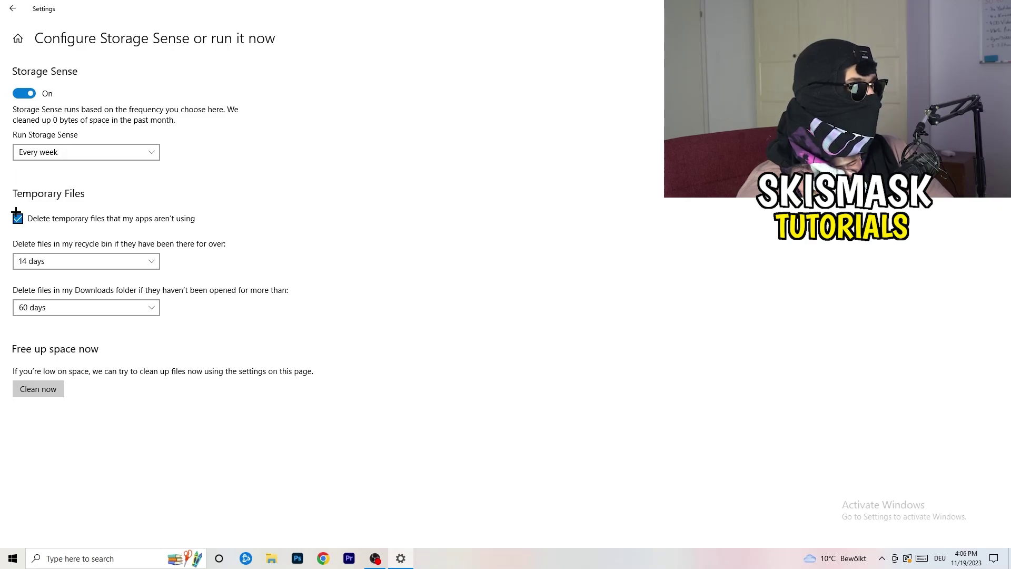
Look through the Storage Sense retention options for deleting recycle bin files, keeping 14 days
click(81, 261)
click(315, 232)
click(147, 260)
click(236, 246)
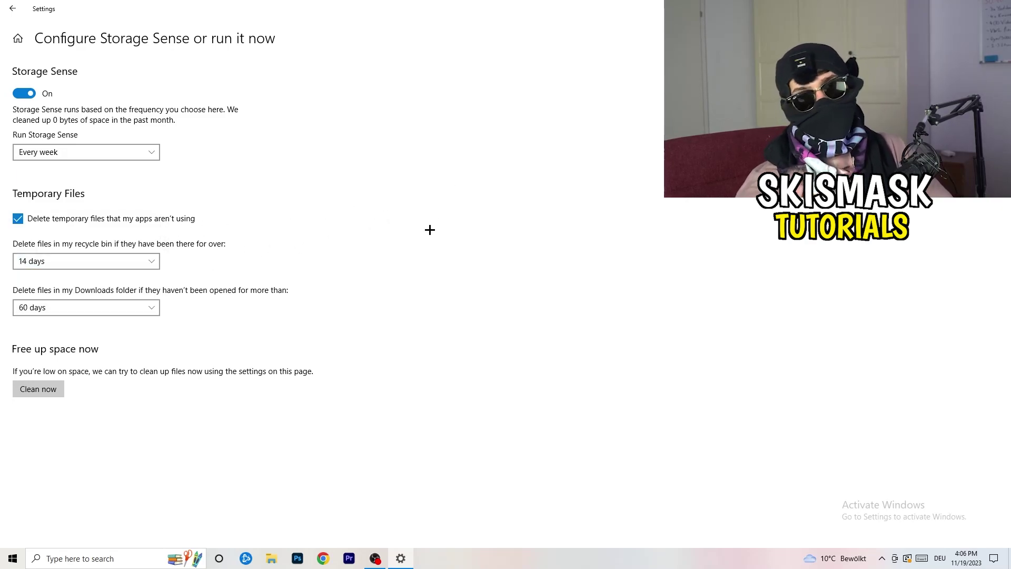
Look through the Storage Sense retention options for unopened files in the Downloads folder, keeping 60 days
click(92, 308)
click(397, 239)
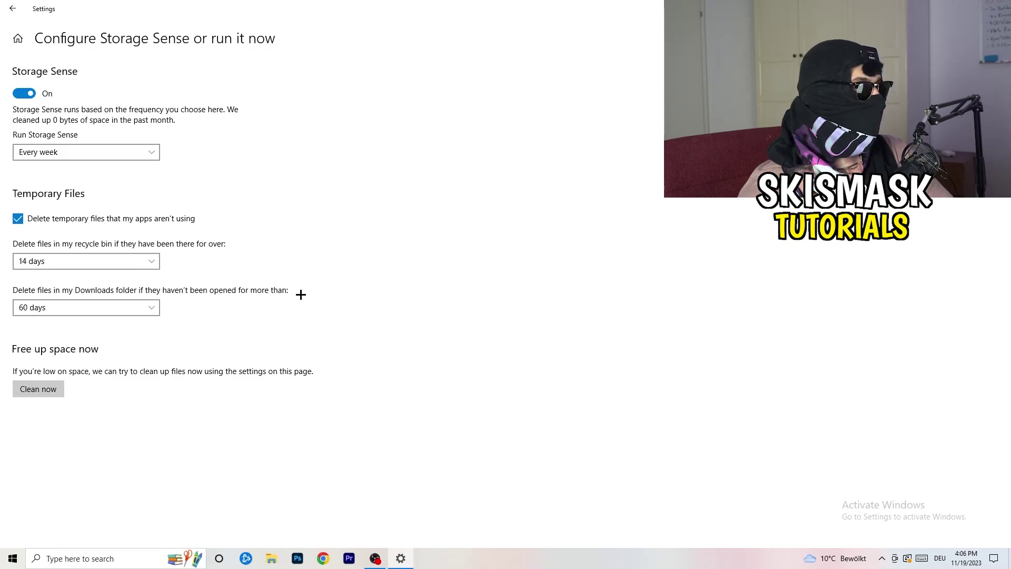
click(100, 315)
click(496, 257)
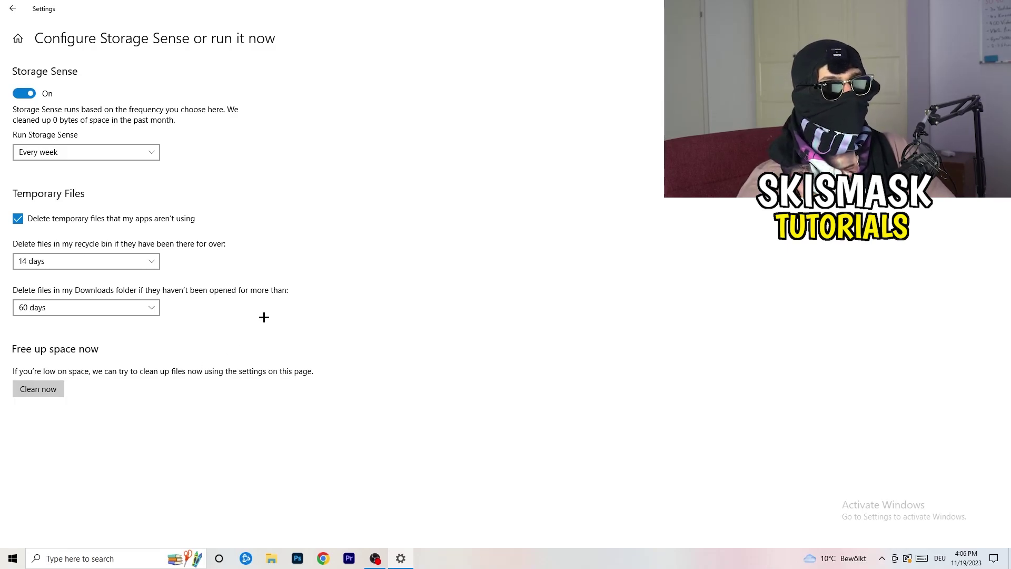
Leave the storage settings, return to the Settings home page and open Update & Security
click(12, 9)
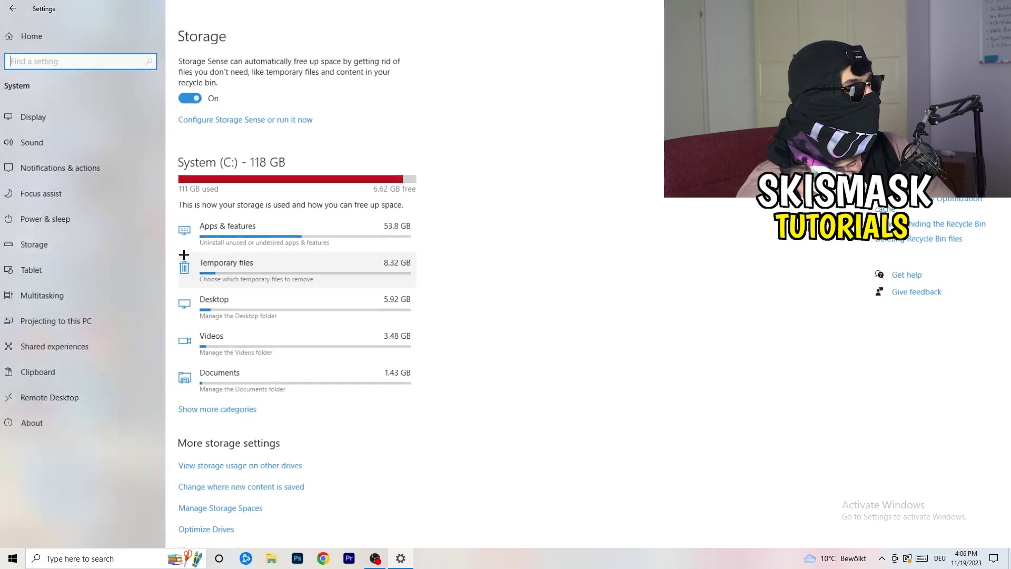
click(12, 8)
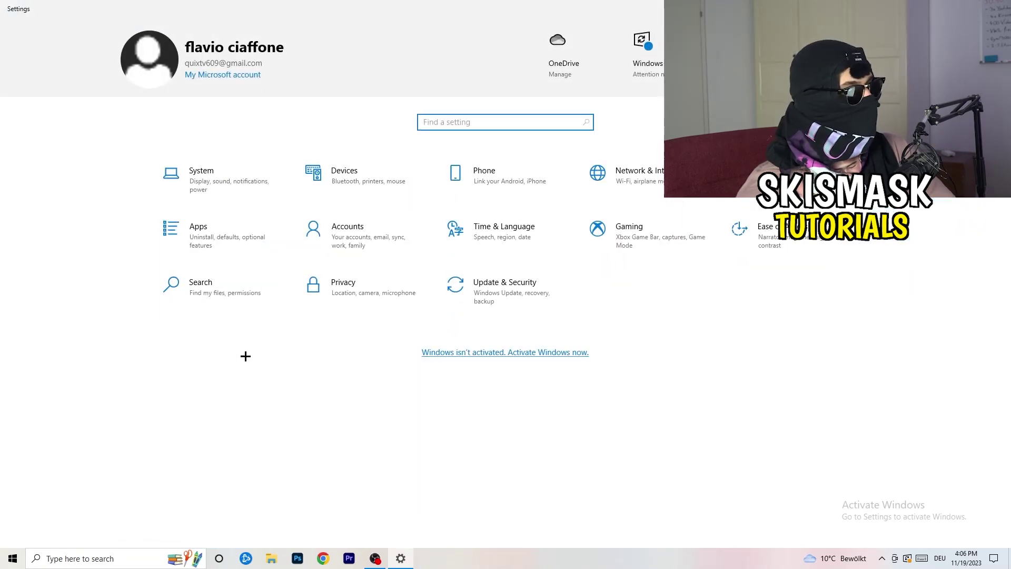
click(498, 297)
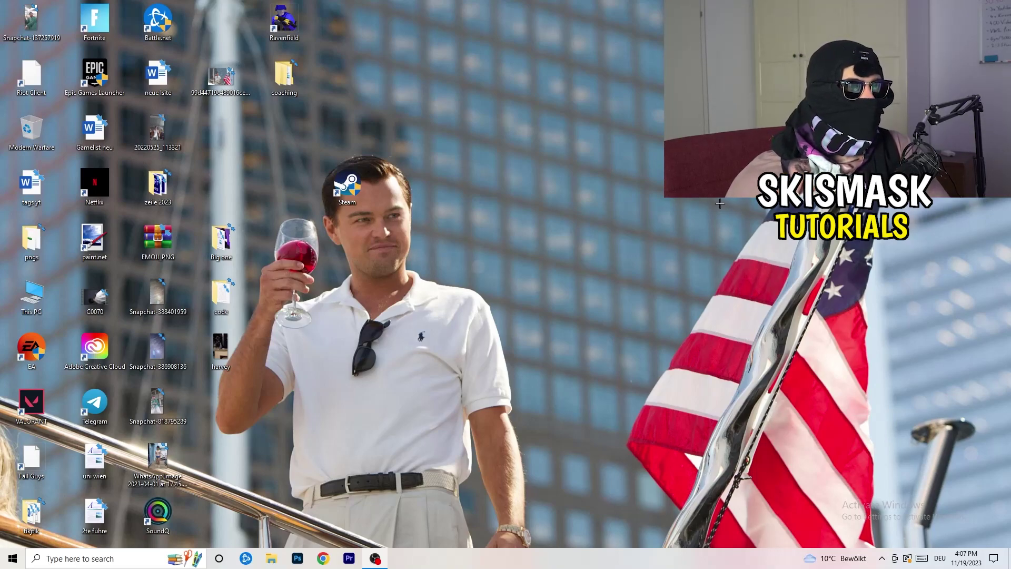
Open NVIDIA Control Panel from the desktop, review the resolution page and the image settings with preview, and close it
right_click(612, 222)
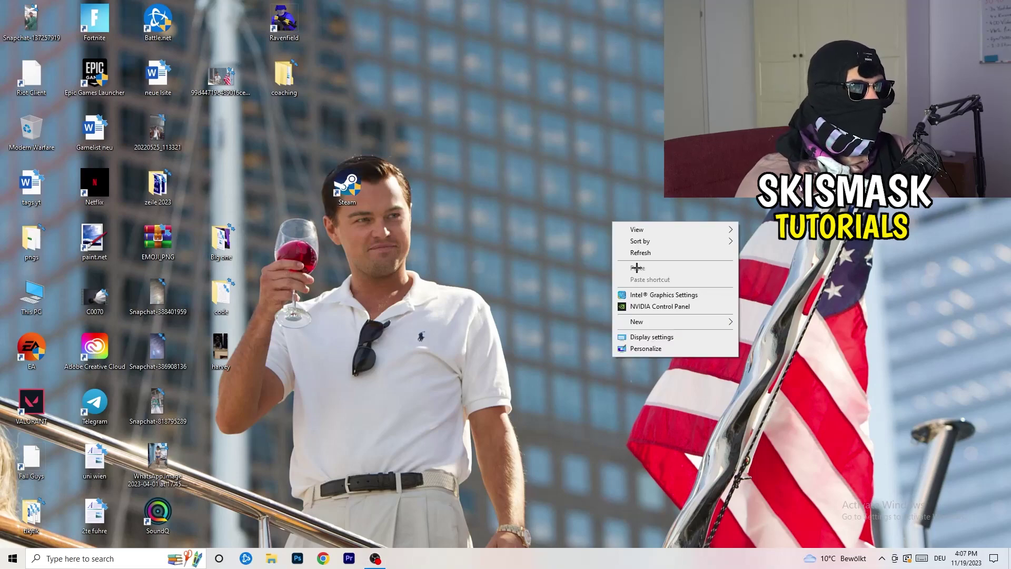
click(674, 308)
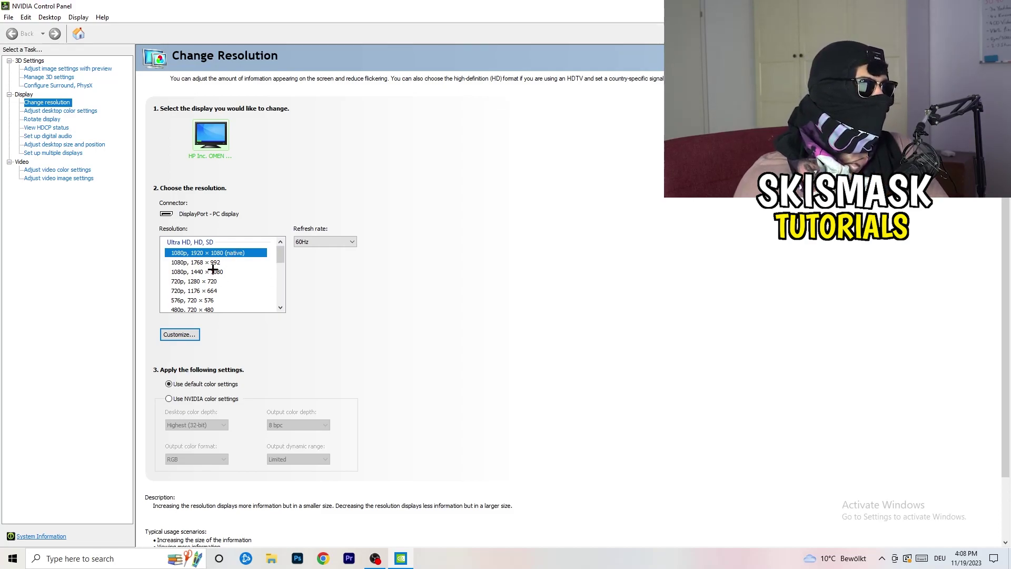
click(54, 70)
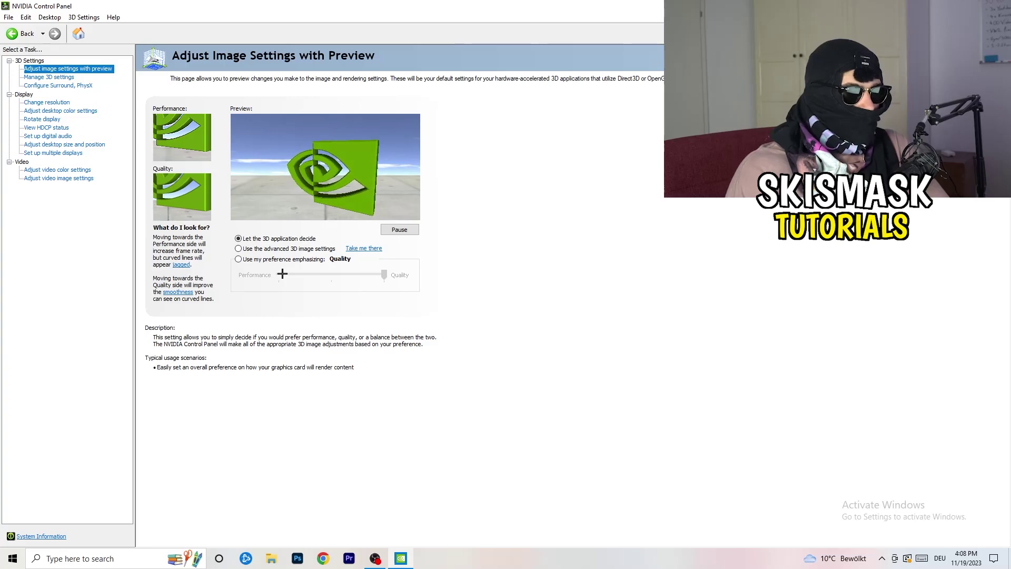
key(alt+F4)
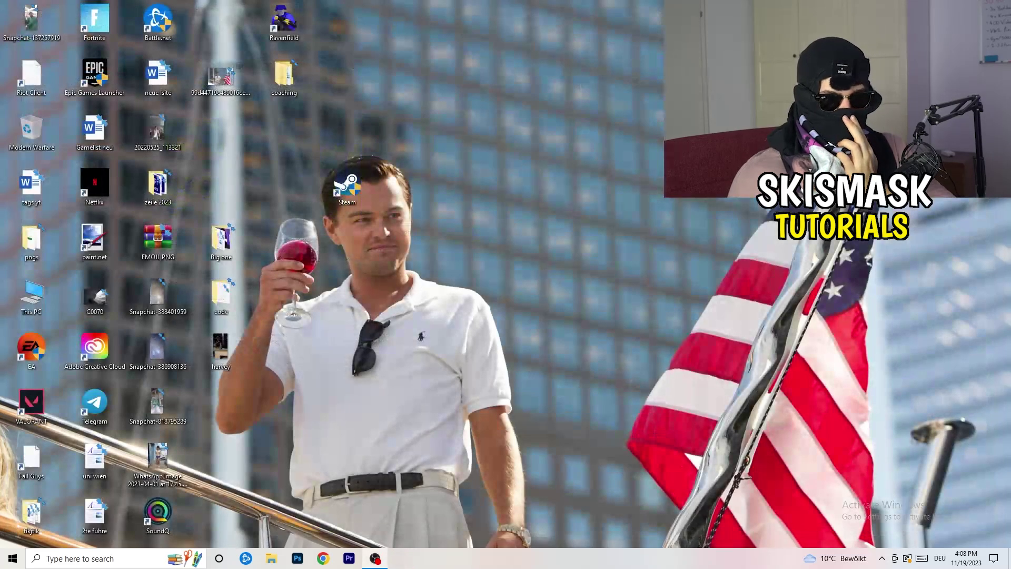